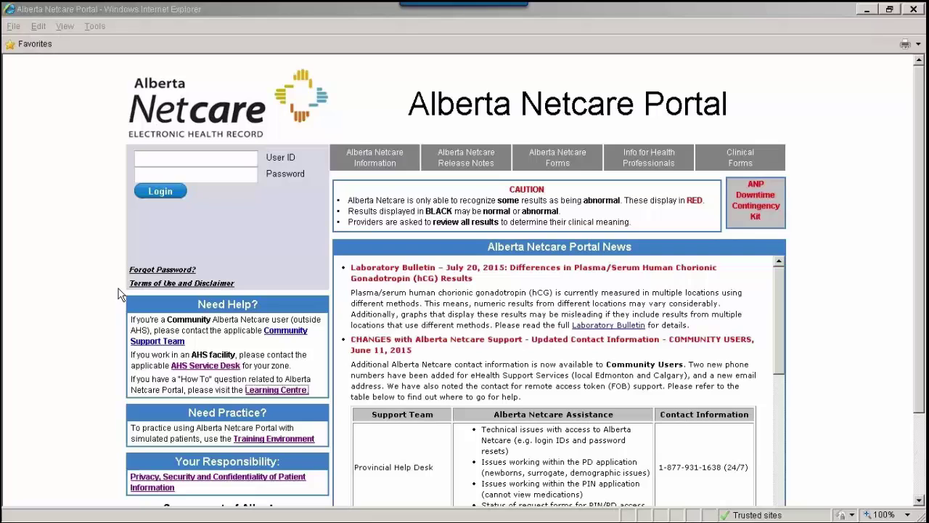
Step: View the Terms of Use and Disclaimer document at 60% zoom, then close it
{"action": "left_click", "coordinate": [133, 284]}
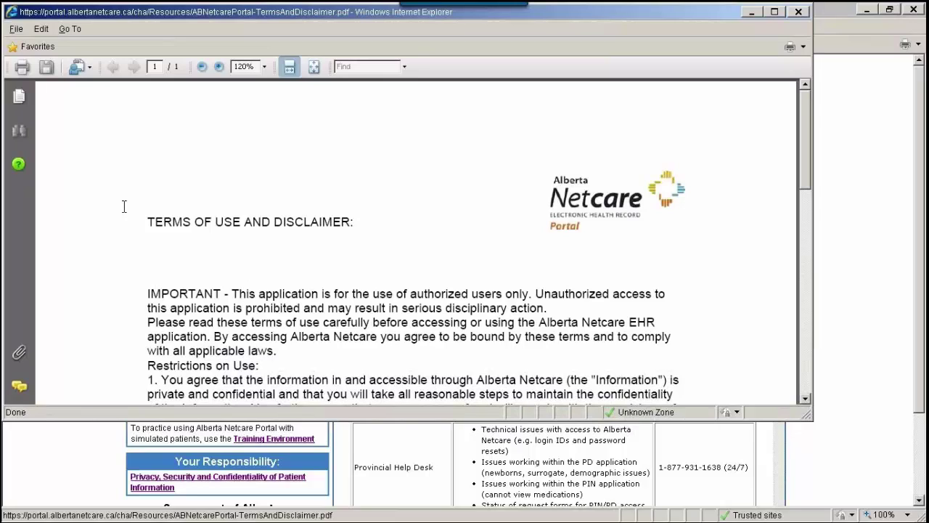
{"action": "left_click", "coordinate": [245, 66]}
{"action": "type", "text": "60"}
{"action": "key", "text": "Return"}
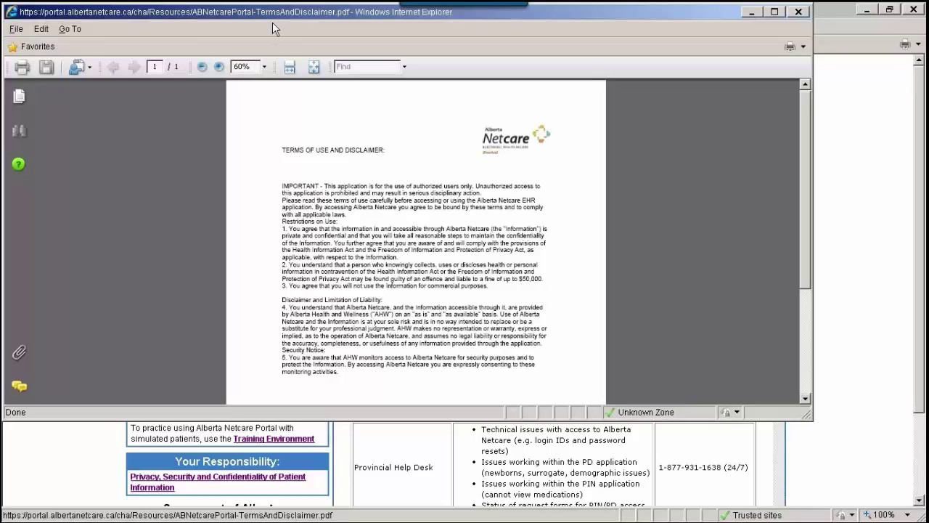
{"action": "left_click", "coordinate": [799, 12]}
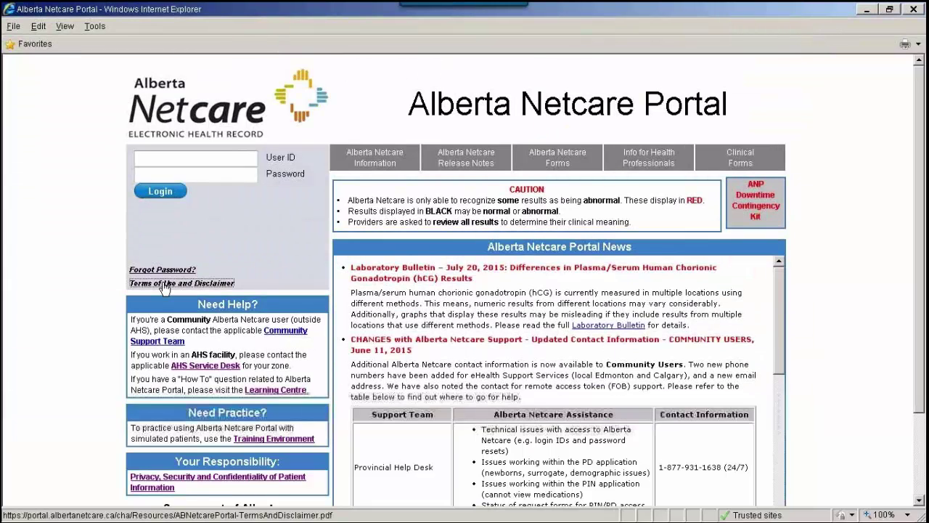
Step: View the open letter on patient privacy at 60% zoom, then close it
{"action": "left_click", "coordinate": [161, 488]}
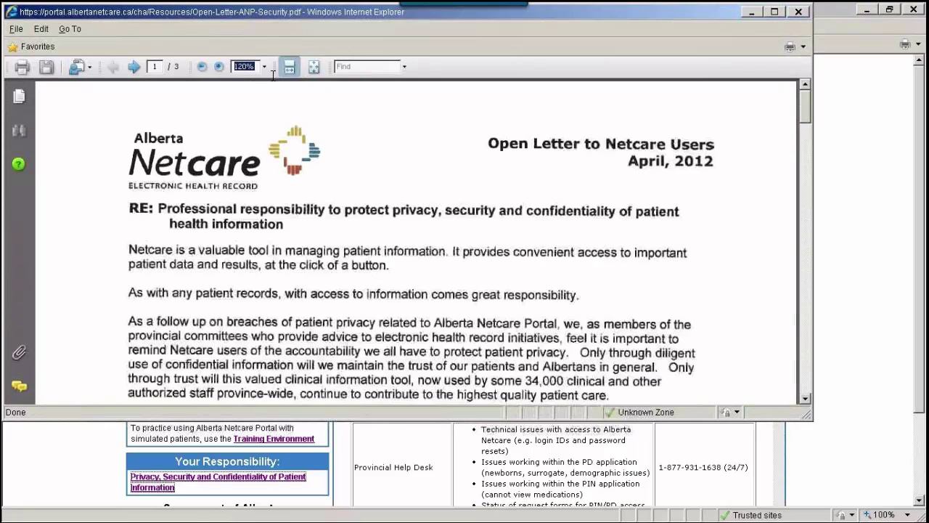
{"action": "type", "text": "60"}
{"action": "key", "text": "Return"}
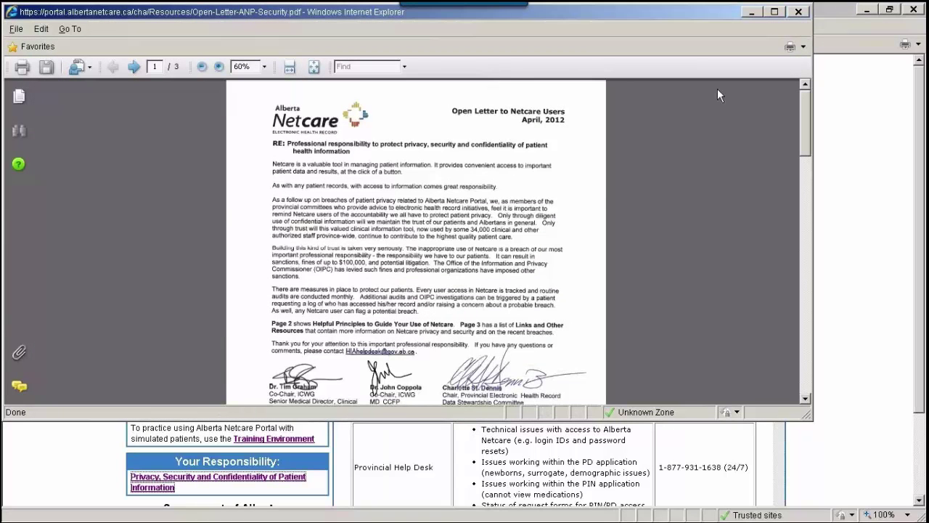
{"action": "left_click", "coordinate": [798, 12]}
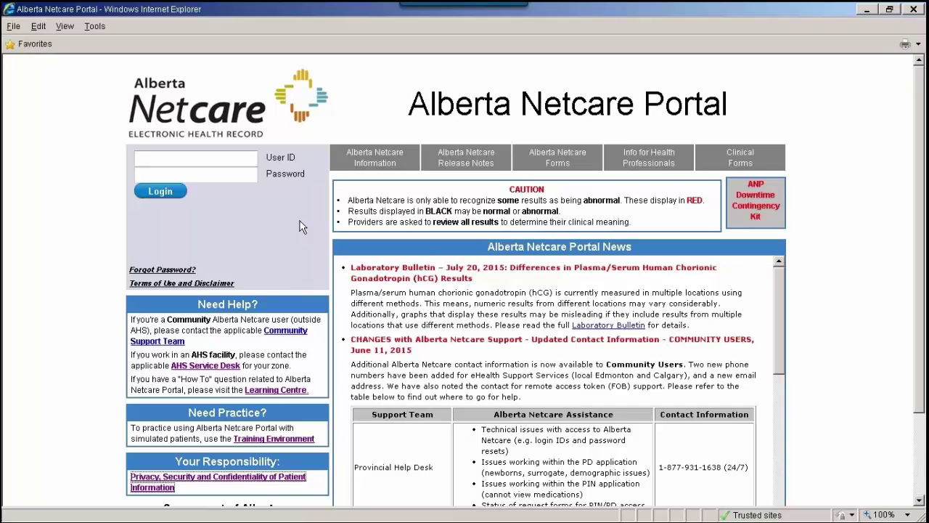
Step: Sign in to the maximized Training Environment with a training user ID and password
{"action": "left_click", "coordinate": [292, 440]}
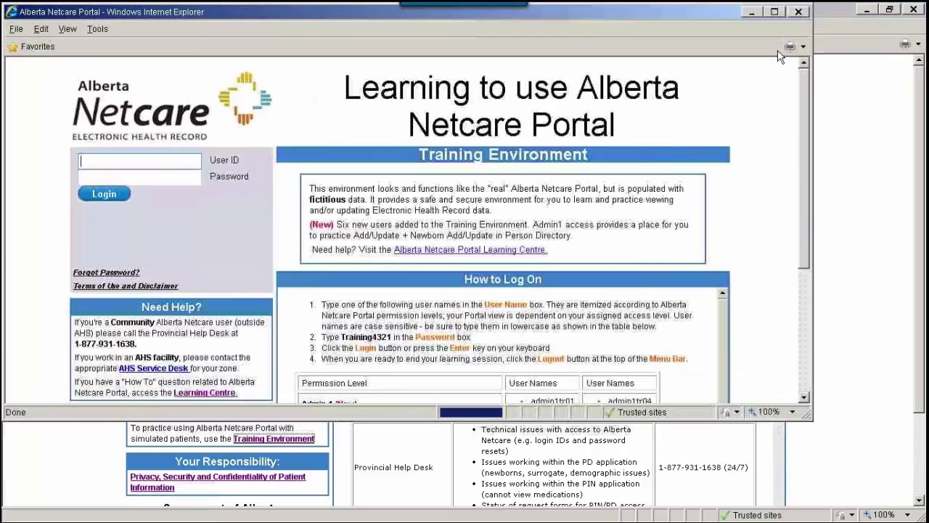
{"action": "left_click", "coordinate": [776, 13]}
{"action": "type", "text": "training03"}
{"action": "key", "text": "Tab"}
{"action": "type", "text": "Tra"}
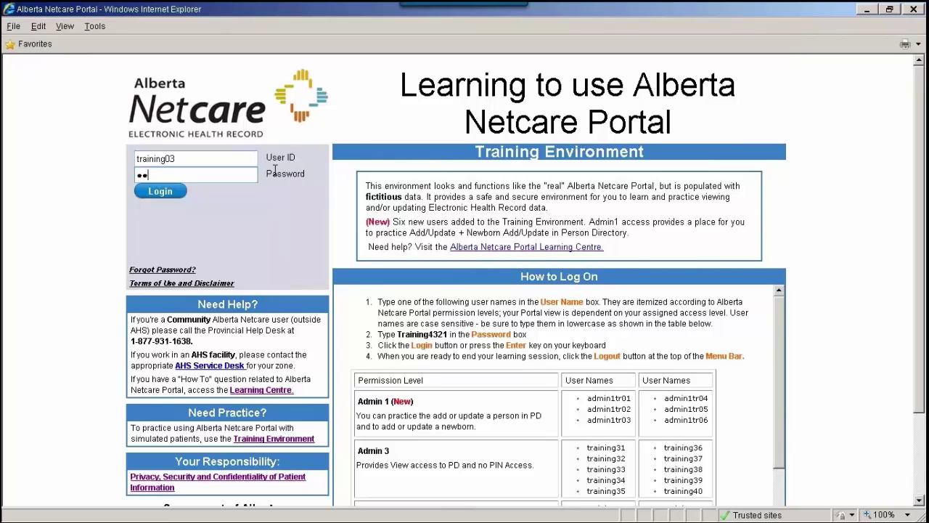
{"action": "type", "text": "ining4321"}
{"action": "key", "text": "Return"}
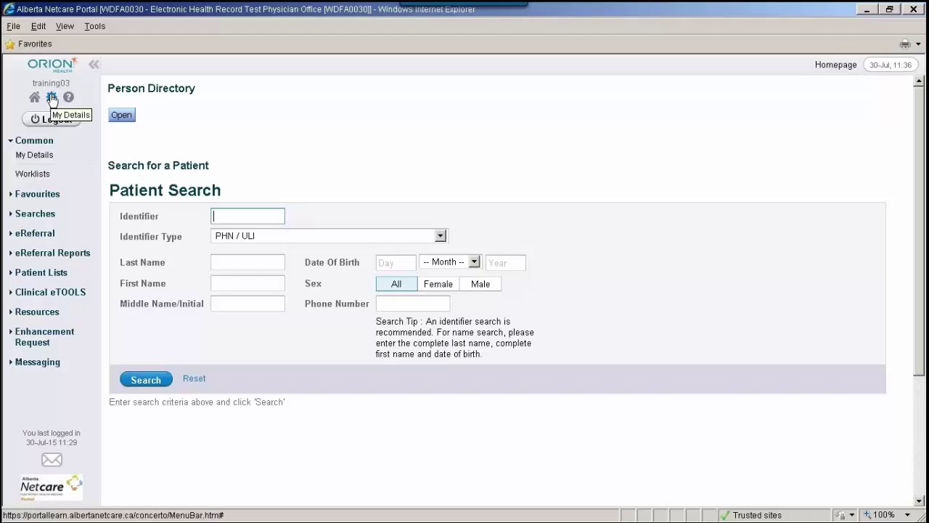
{"action": "left_click", "coordinate": [49, 155]}
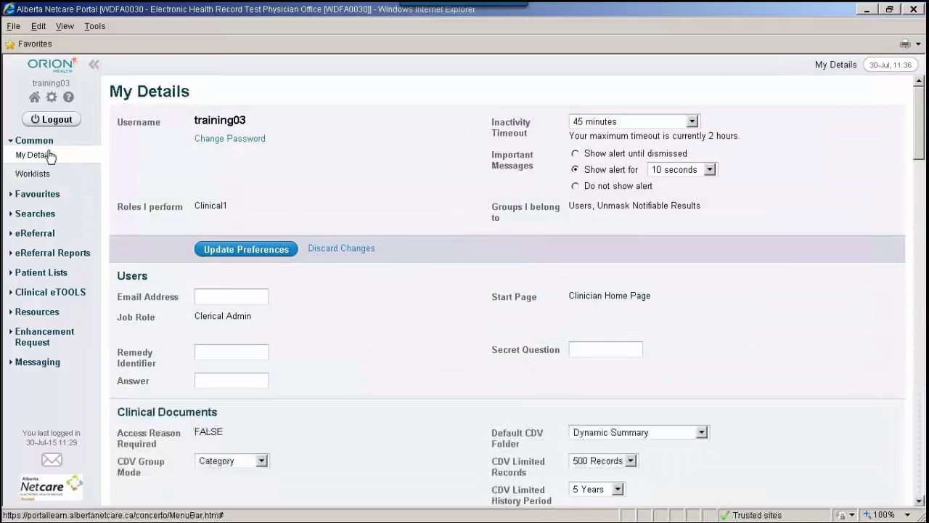
{"action": "left_click", "coordinate": [35, 99]}
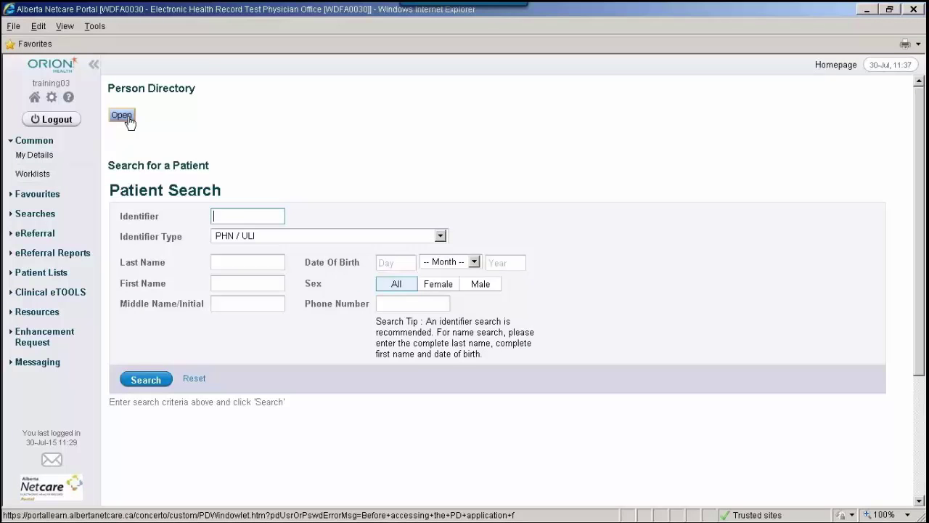
Step: Launch Person Directory past the certificate warning, then close the Person Search Criteria window
{"action": "left_click", "coordinate": [129, 121]}
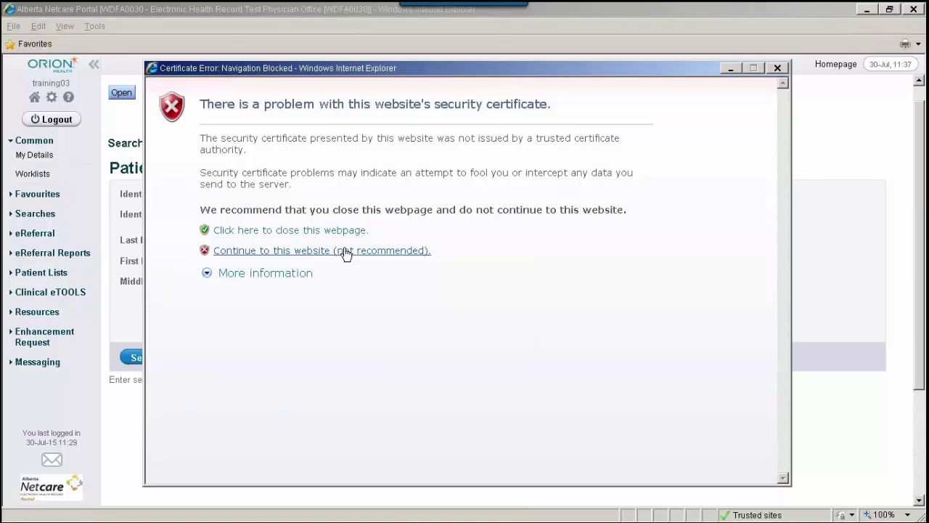
{"action": "left_click", "coordinate": [346, 251]}
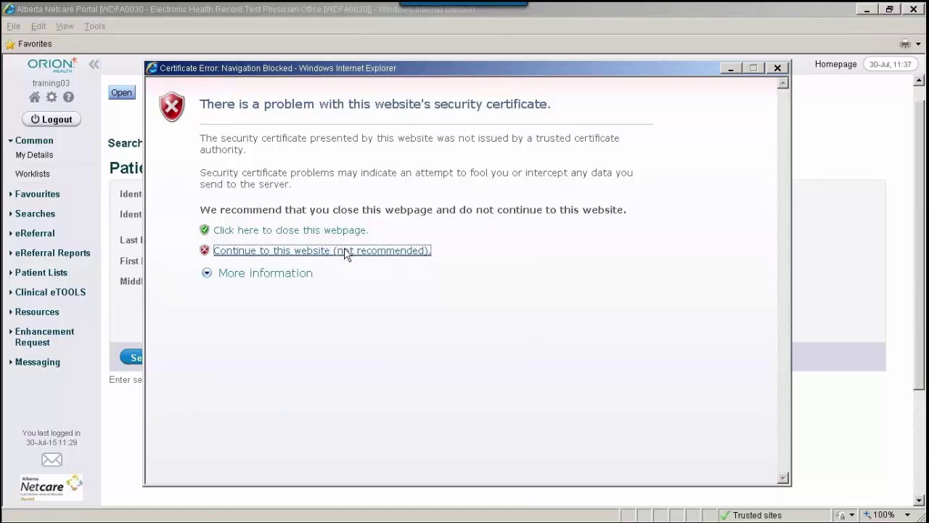
{"action": "left_click", "coordinate": [509, 281]}
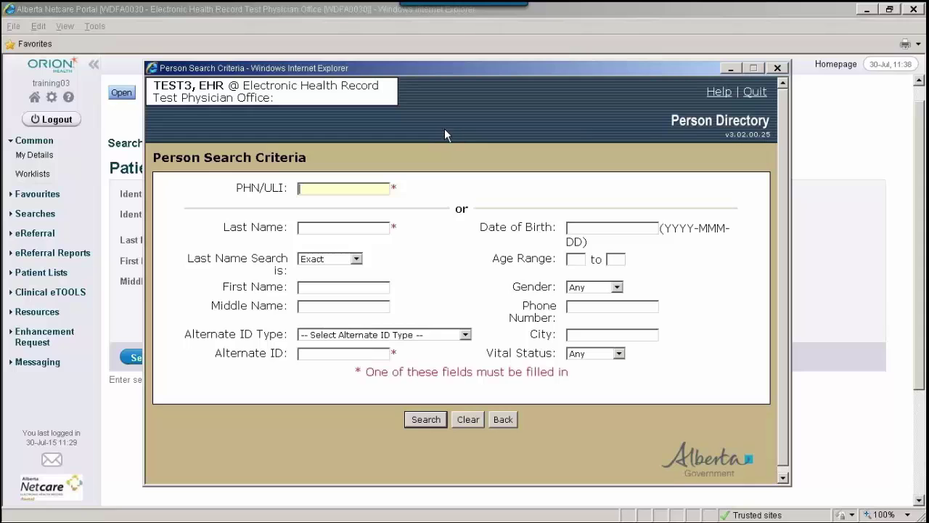
{"action": "left_click", "coordinate": [777, 68]}
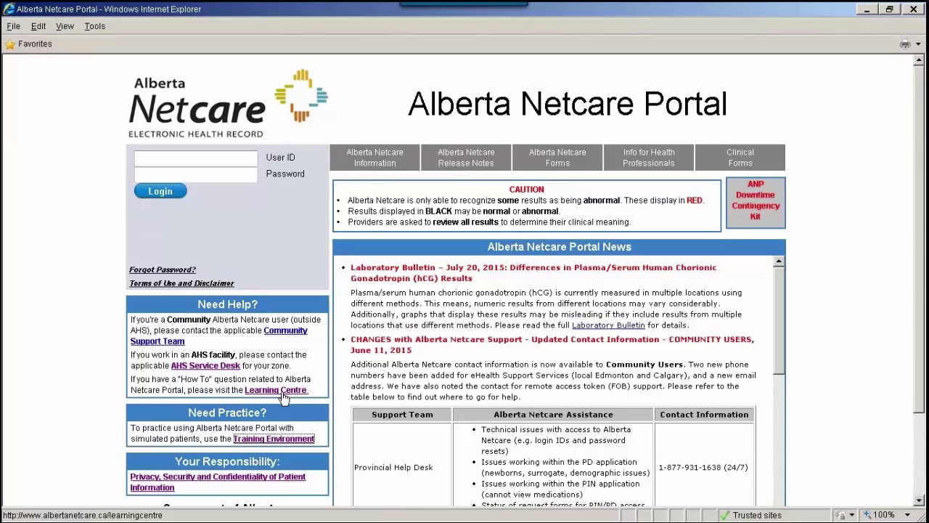
Step: Reach the Alberta Netcare Learning Centre site via Google and open its Person Directory section
{"action": "left_click", "coordinate": [283, 392]}
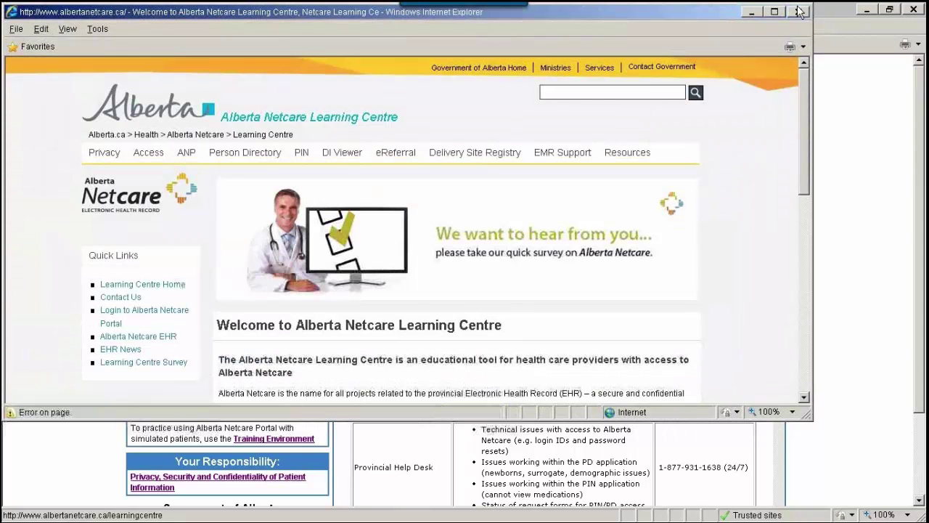
{"action": "left_click", "coordinate": [799, 11]}
{"action": "mouse_move", "coordinate": [62, 511]}
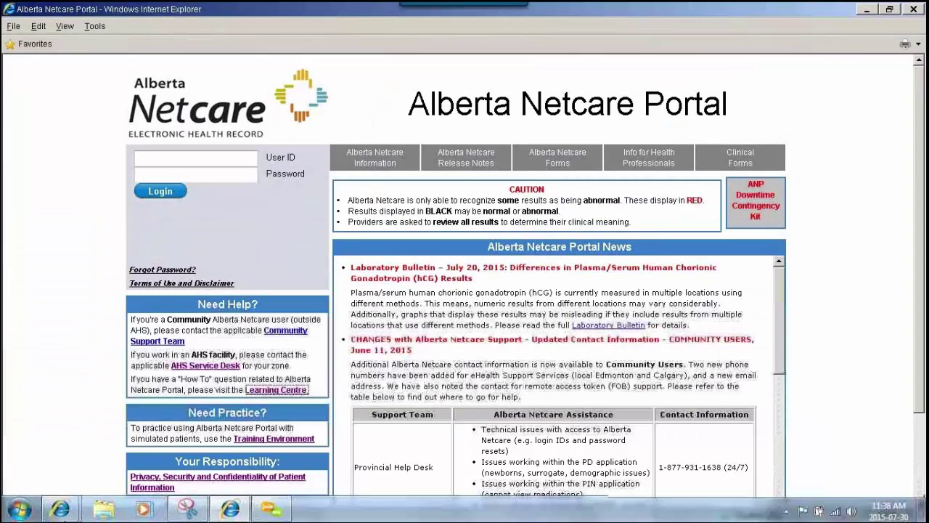
{"action": "left_click", "coordinate": [75, 462]}
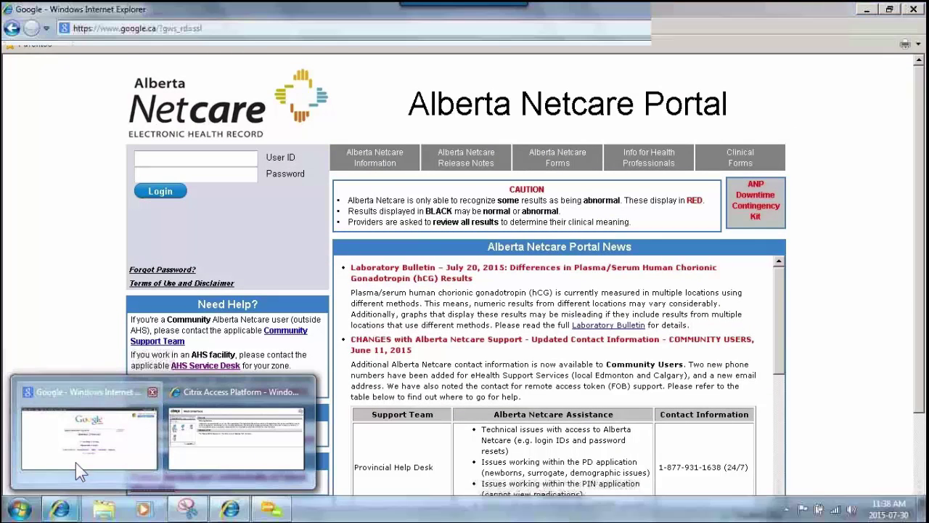
{"action": "left_click", "coordinate": [508, 265]}
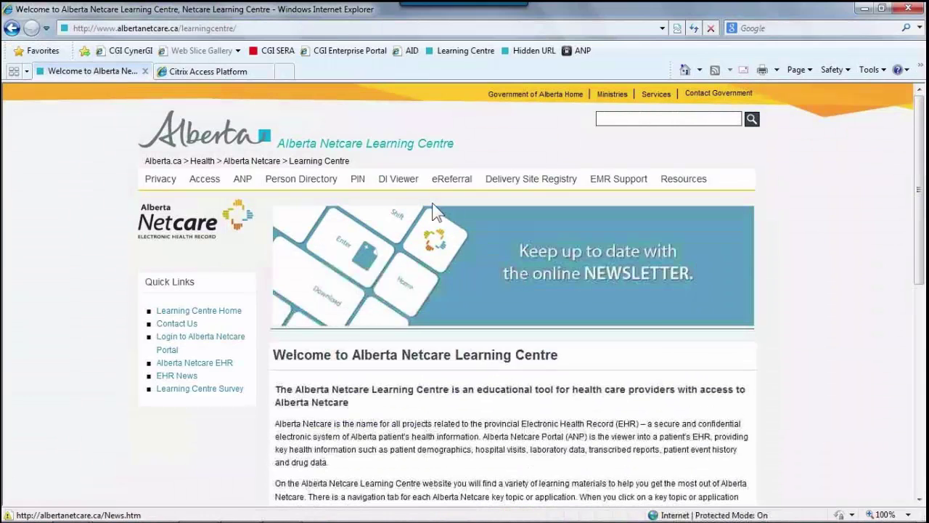
{"action": "left_click", "coordinate": [309, 180]}
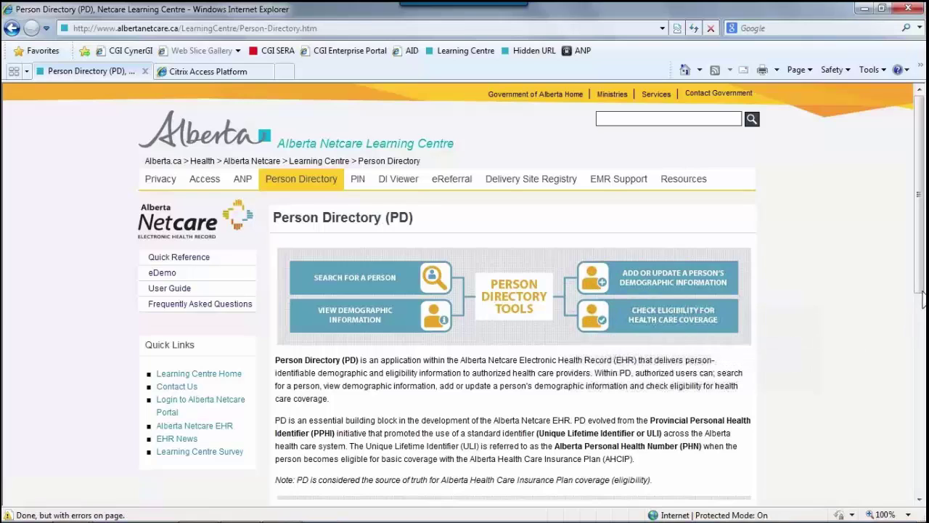
{"action": "left_click_drag", "start_coordinate": [919, 290], "coordinate": [864, 251]}
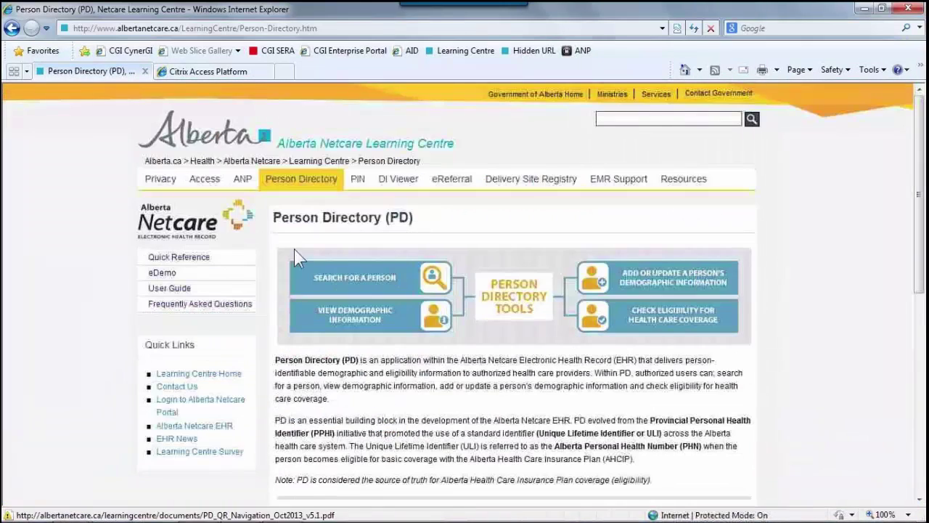
Step: Open PD Quick Reference and scroll to the tiles from Set Up Access to Update Demographic Data
{"action": "left_click", "coordinate": [239, 266]}
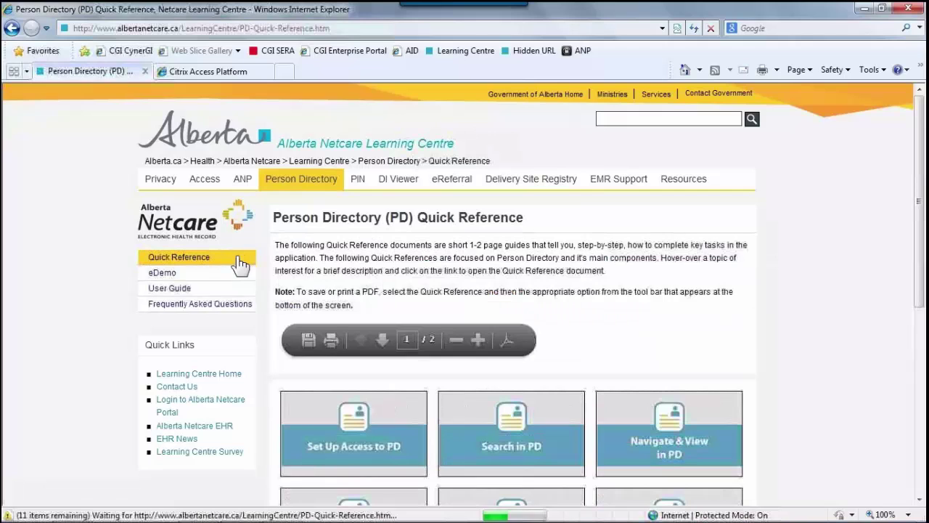
{"action": "left_click_drag", "start_coordinate": [925, 267], "coordinate": [924, 394]}
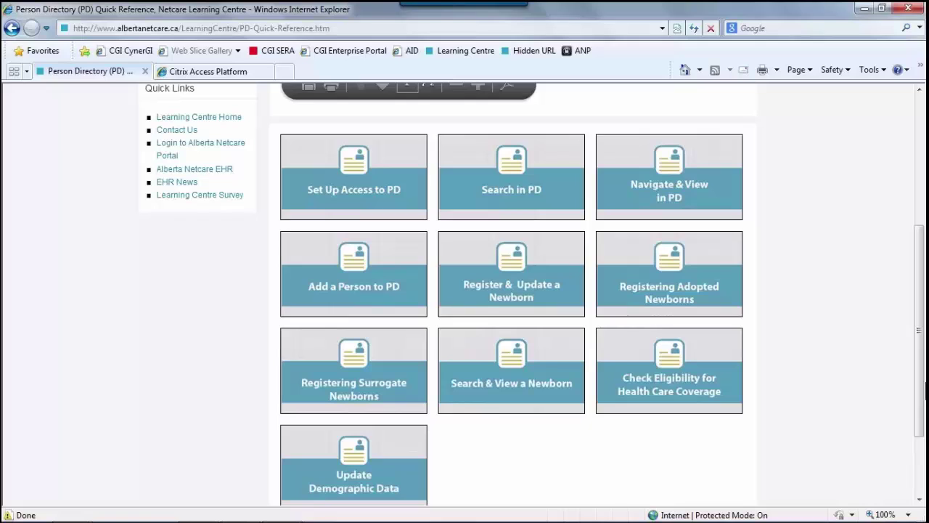
{"action": "mouse_move", "coordinate": [332, 171]}
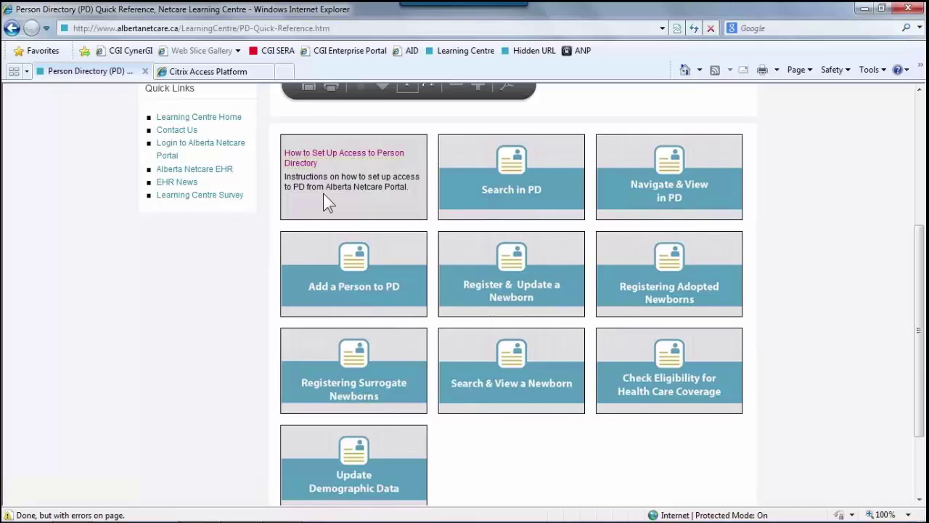
{"action": "left_click", "coordinate": [319, 160]}
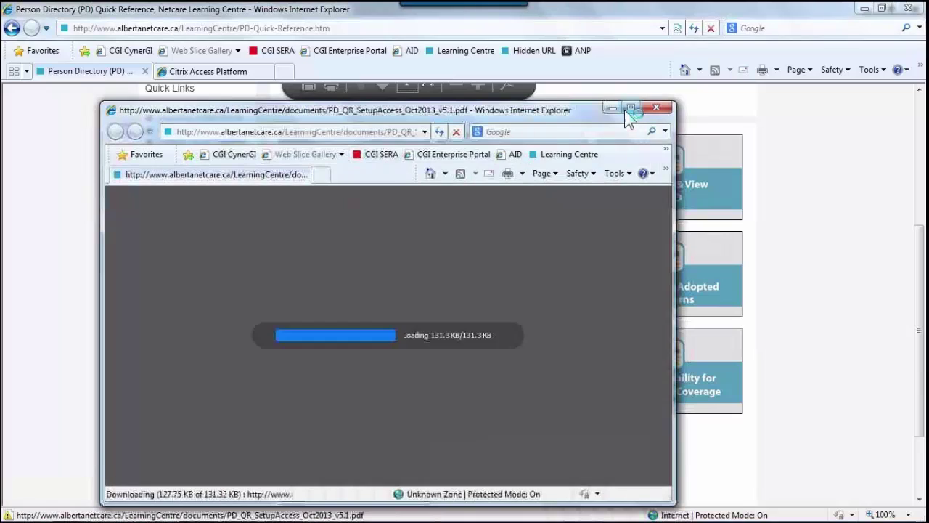
{"action": "left_click", "coordinate": [631, 108]}
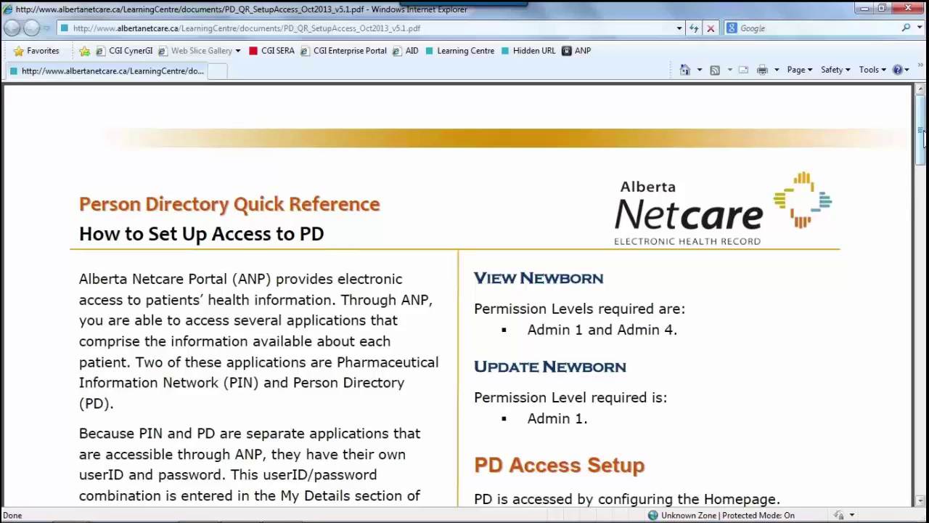
{"action": "scroll", "coordinate": [363, 210], "scroll_direction": "down", "scroll_amount": 1}
{"action": "scroll", "coordinate": [465, 290], "scroll_direction": "down", "scroll_amount": 15}
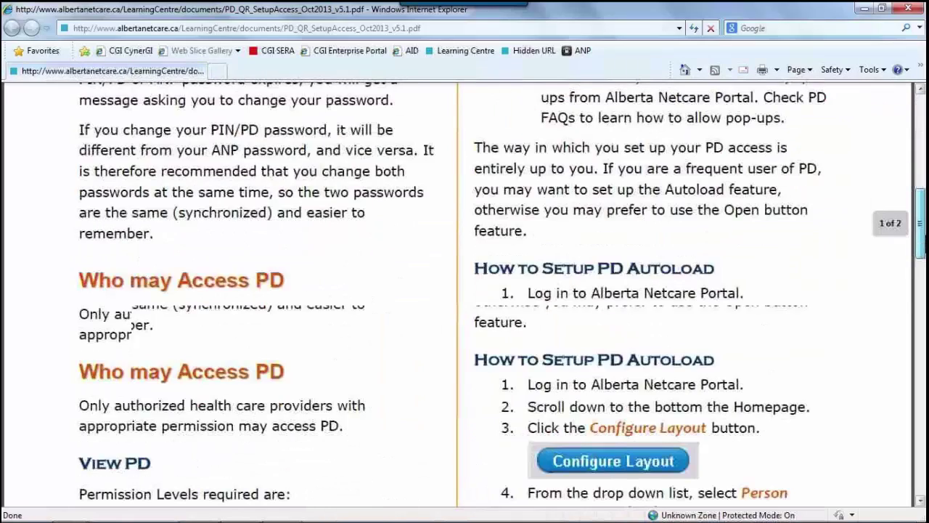
{"action": "scroll", "coordinate": [465, 291], "scroll_direction": "down", "scroll_amount": 2}
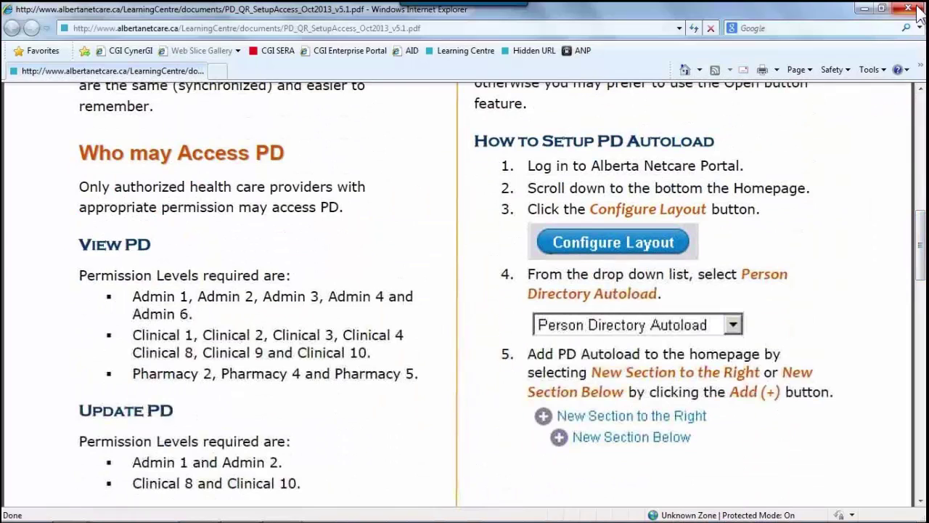
{"action": "left_click", "coordinate": [918, 10]}
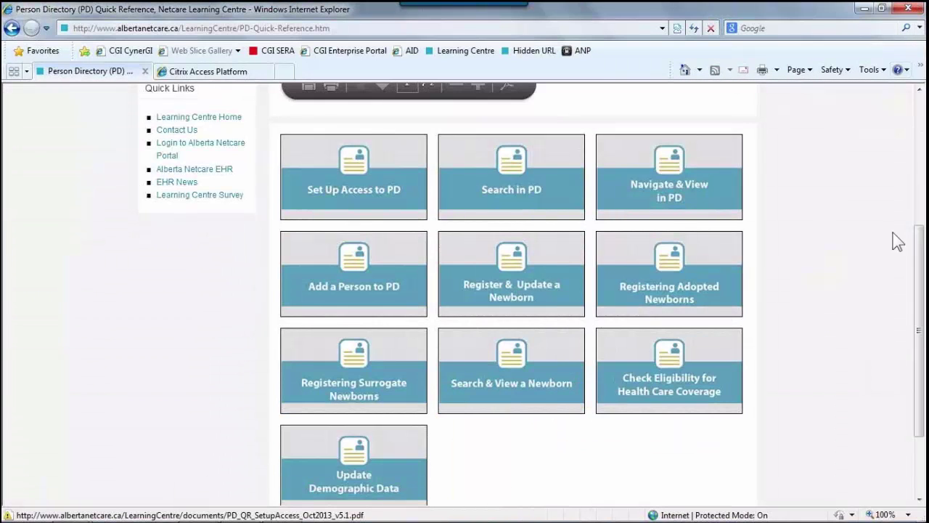
Step: Look over the PD eDemos, including Search in PD, then go to the PD User Guide
{"action": "scroll", "coordinate": [622, 156], "scroll_direction": "up", "scroll_amount": 4}
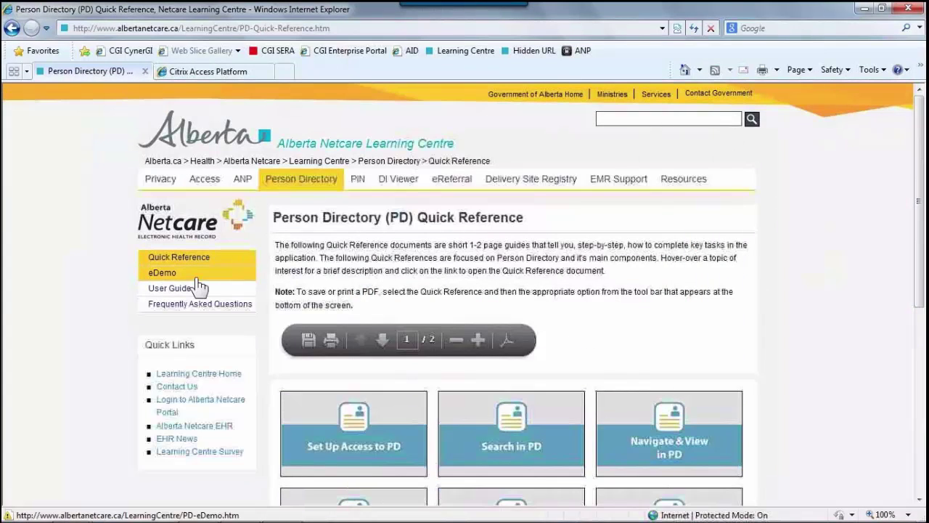
{"action": "left_click", "coordinate": [196, 281]}
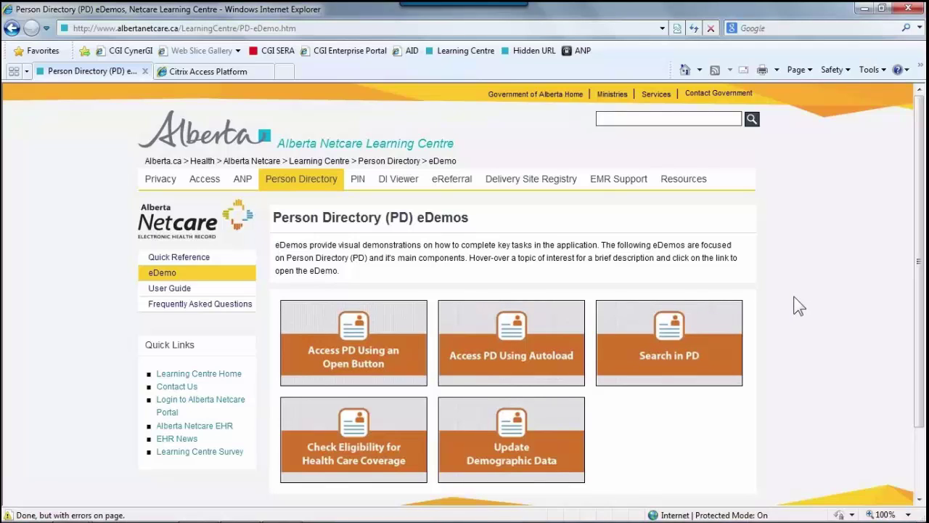
{"action": "mouse_move", "coordinate": [659, 332]}
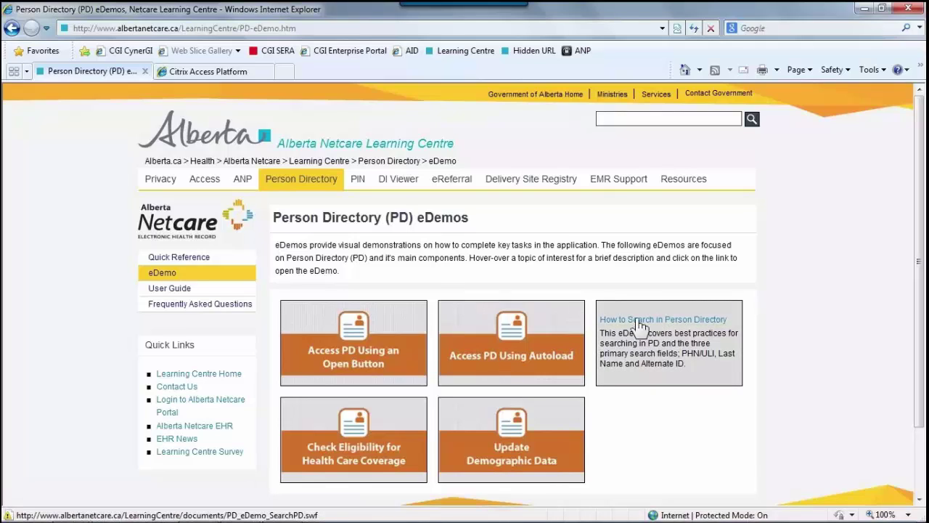
{"action": "left_click", "coordinate": [243, 289]}
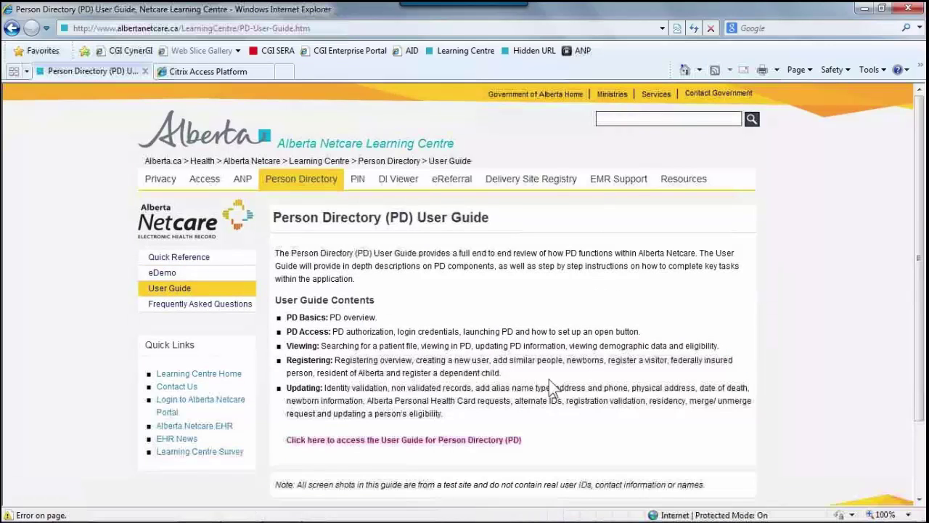
{"action": "left_click", "coordinate": [515, 440]}
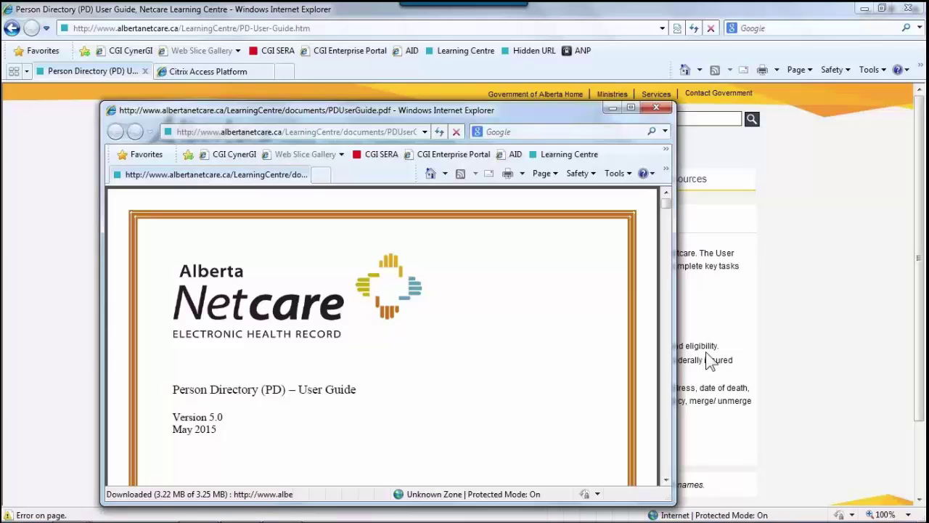
{"action": "left_click", "coordinate": [719, 234]}
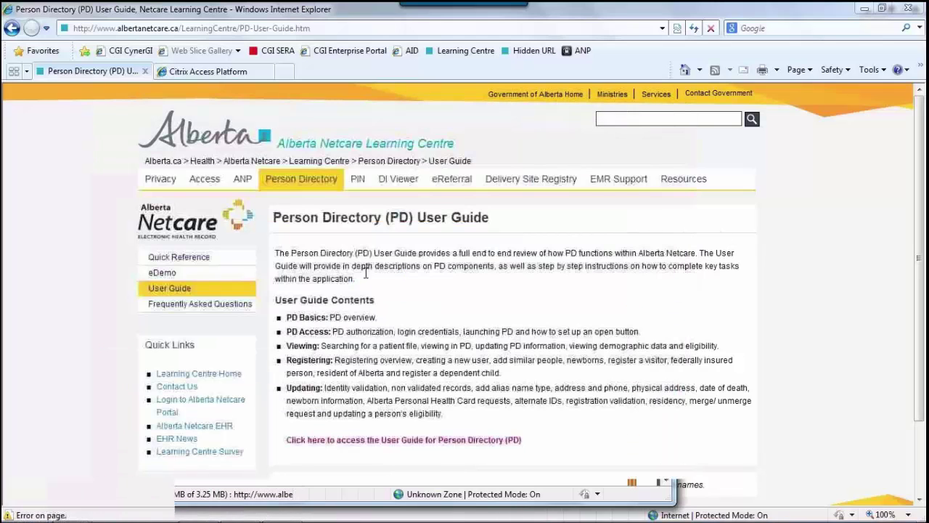
Step: Check the PD Frequently Asked Questions, then move through Person Directory to the Access Netcare EHR section
{"action": "left_click", "coordinate": [246, 304]}
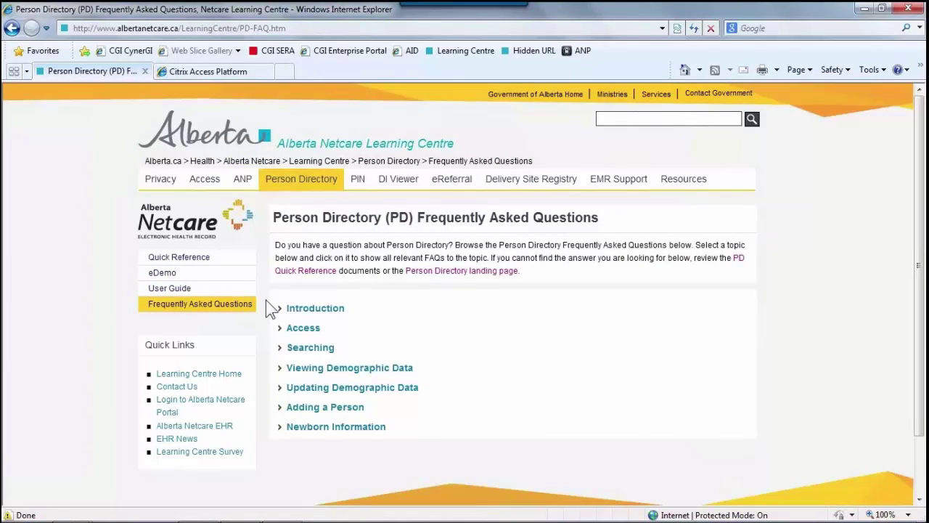
{"action": "left_click", "coordinate": [311, 183]}
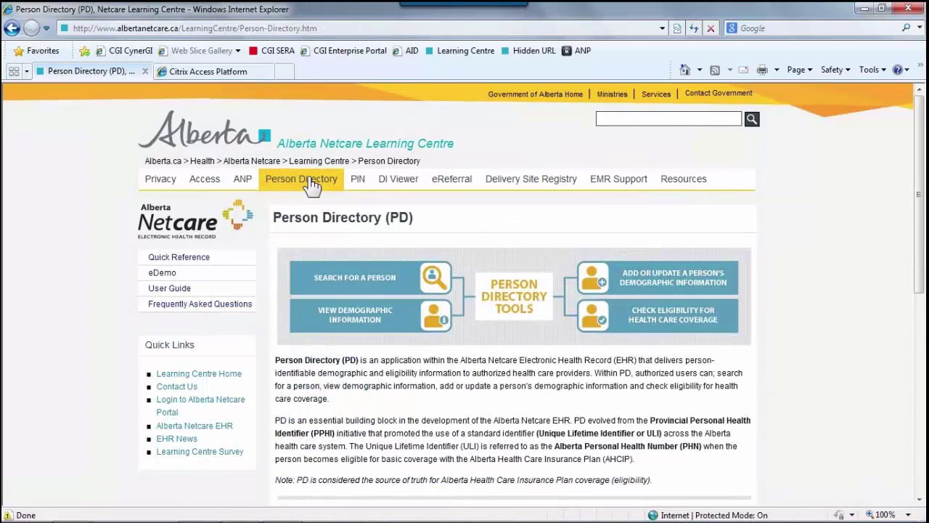
{"action": "left_click", "coordinate": [206, 185]}
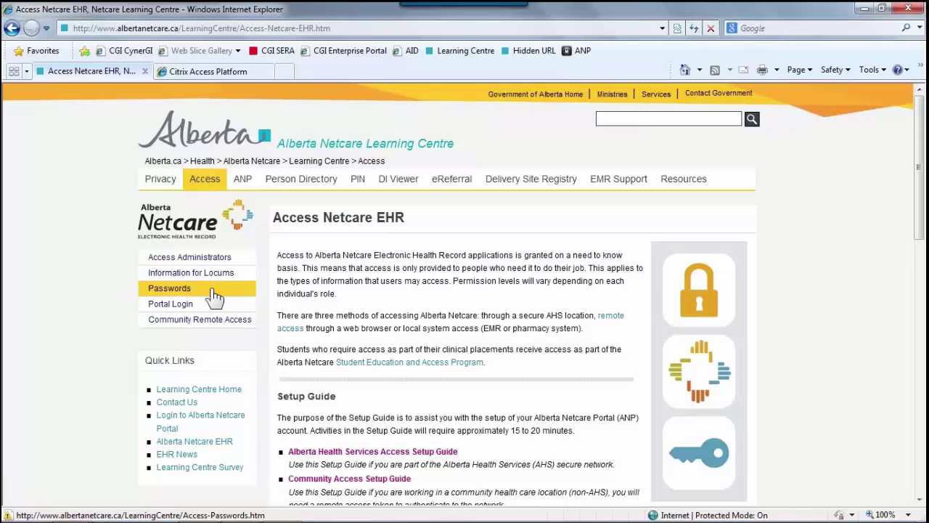
Step: Review the Passwords page's standards, security tips and synchronization steps, ending at the top
{"action": "left_click", "coordinate": [213, 296]}
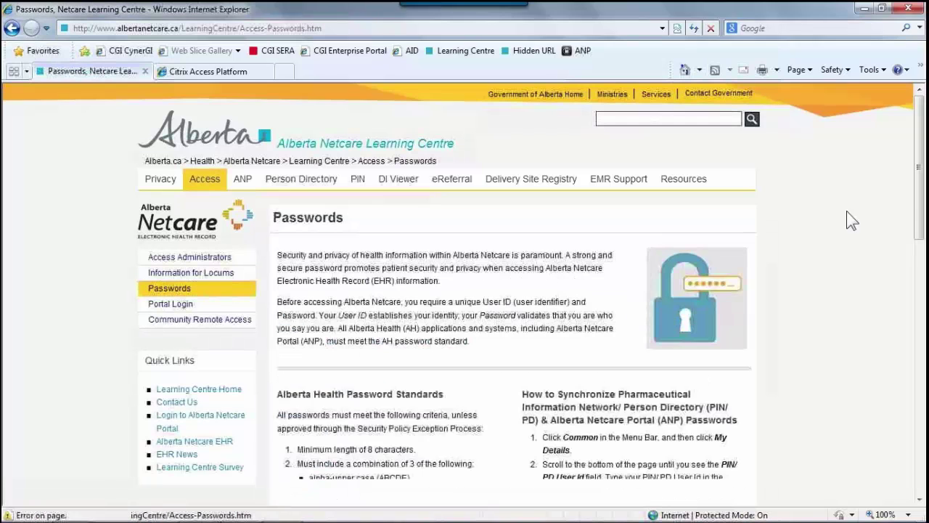
{"action": "left_click_drag", "start_coordinate": [918, 194], "coordinate": [918, 400]}
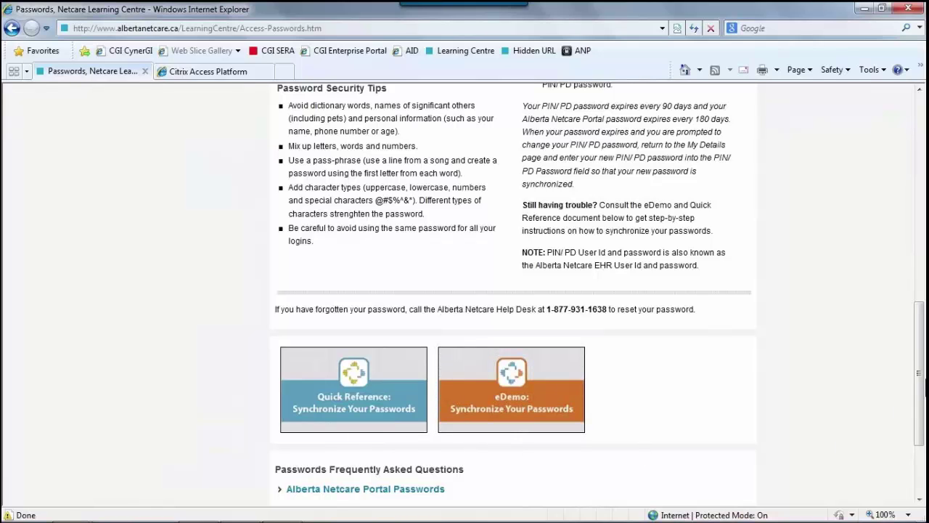
{"action": "left_click_drag", "start_coordinate": [919, 379], "coordinate": [917, 171]}
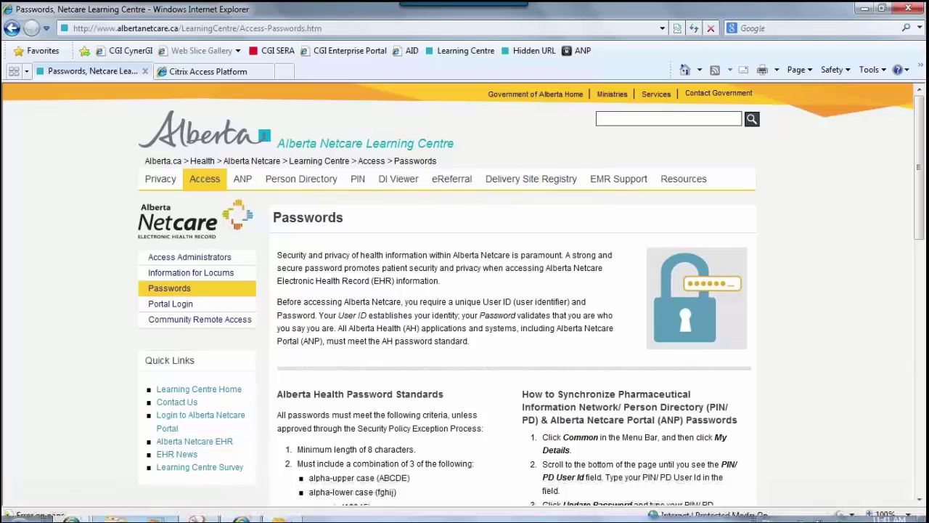
Step: Bring forward the Snipping Tool snip of eHealth Support Team phone numbers and hours
{"action": "left_click", "coordinate": [214, 512]}
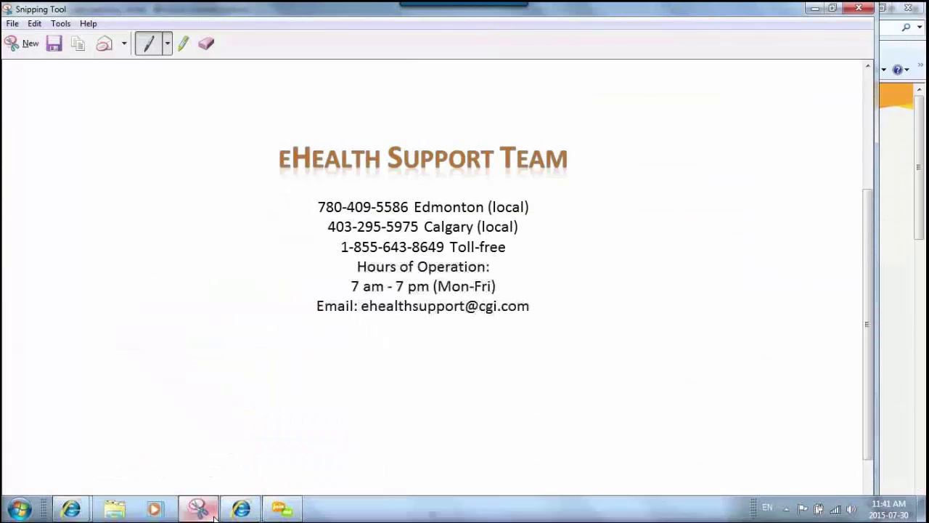